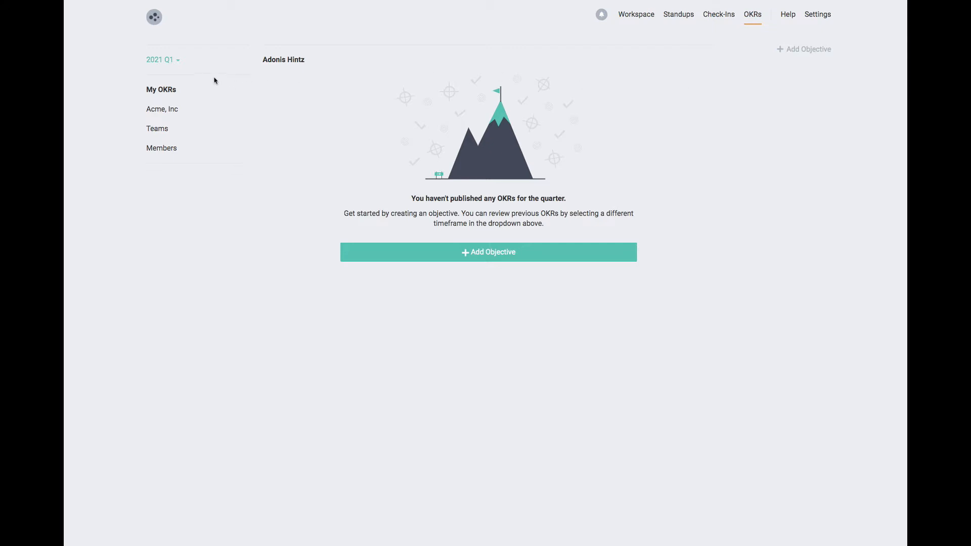
Step: View the personal OKRs for 2017 Q4, and return to the 2021 Q1 timeframe
left_click(174, 64)
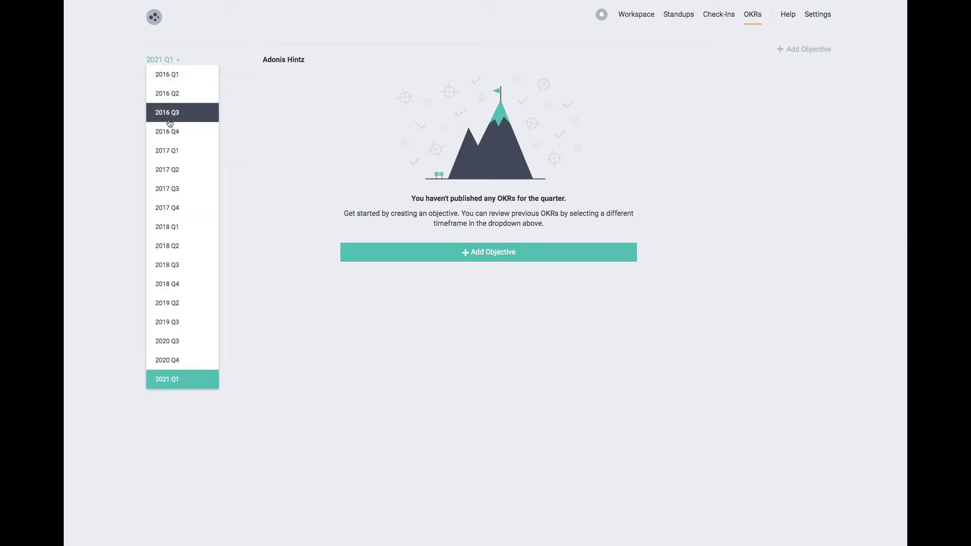
left_click(174, 208)
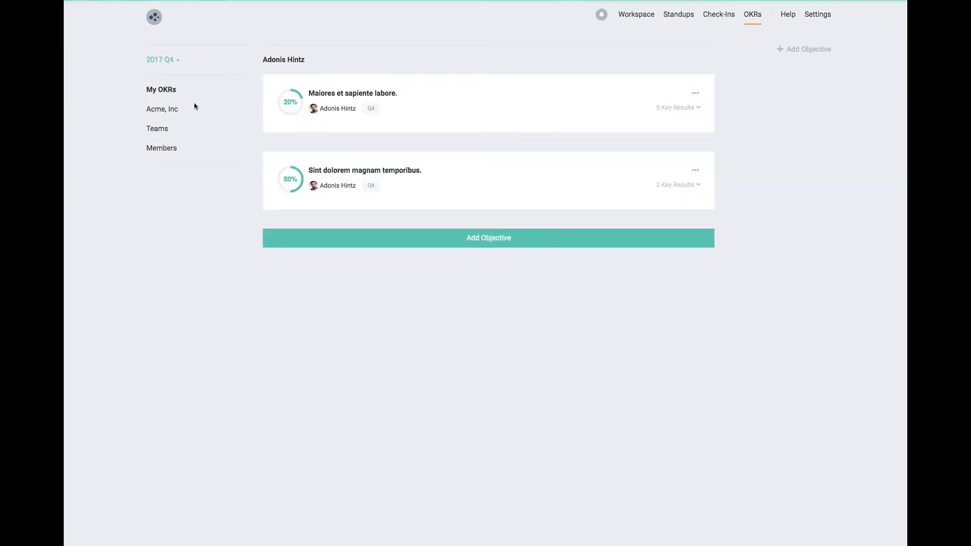
left_click(170, 65)
left_click(171, 380)
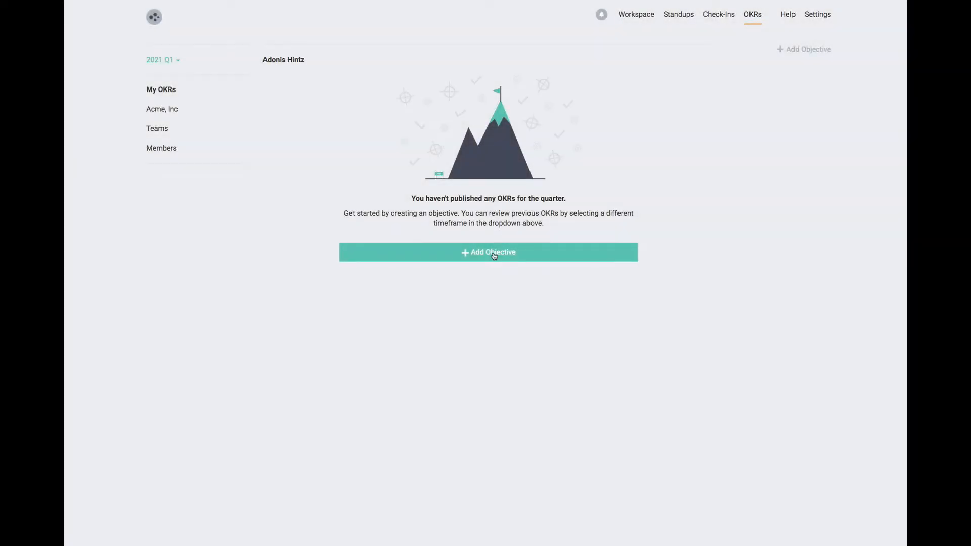
Step: Start a new objective named "Redesign landing page" and proceed to its key results
left_click(482, 259)
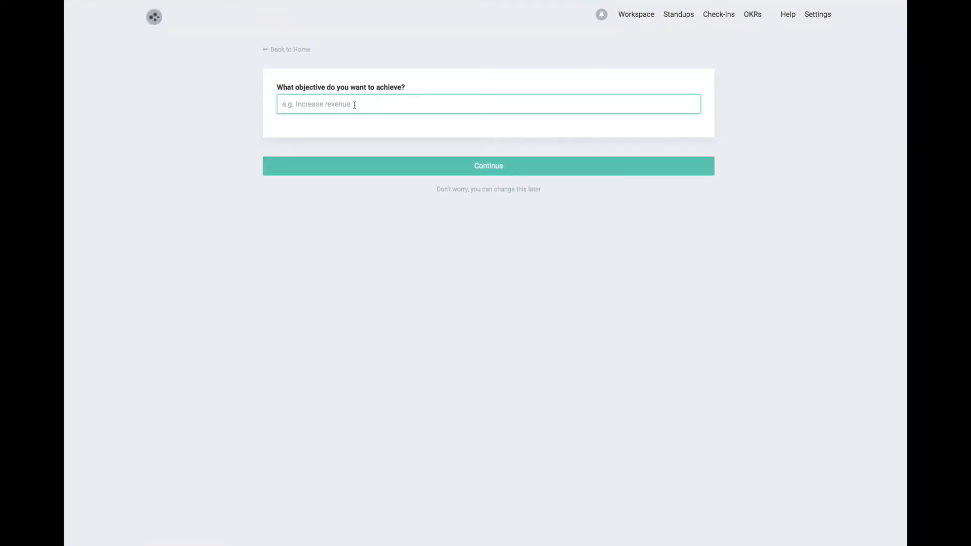
type("Redesign landing page")
left_click(442, 164)
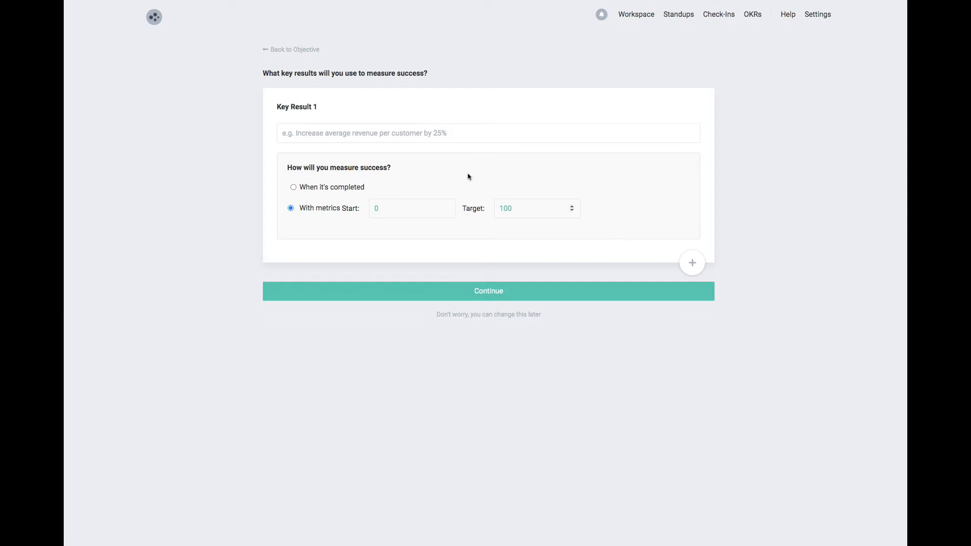
Step: Define the first key result as "Perform accessibility audit", measured when it's completed
left_click(399, 134)
type("Per")
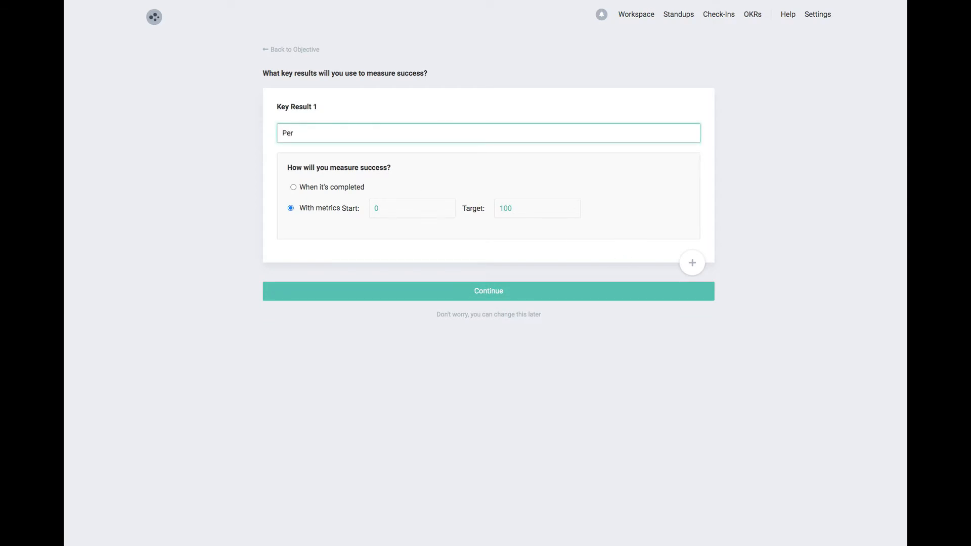
type("form accessibility audit")
left_click(329, 188)
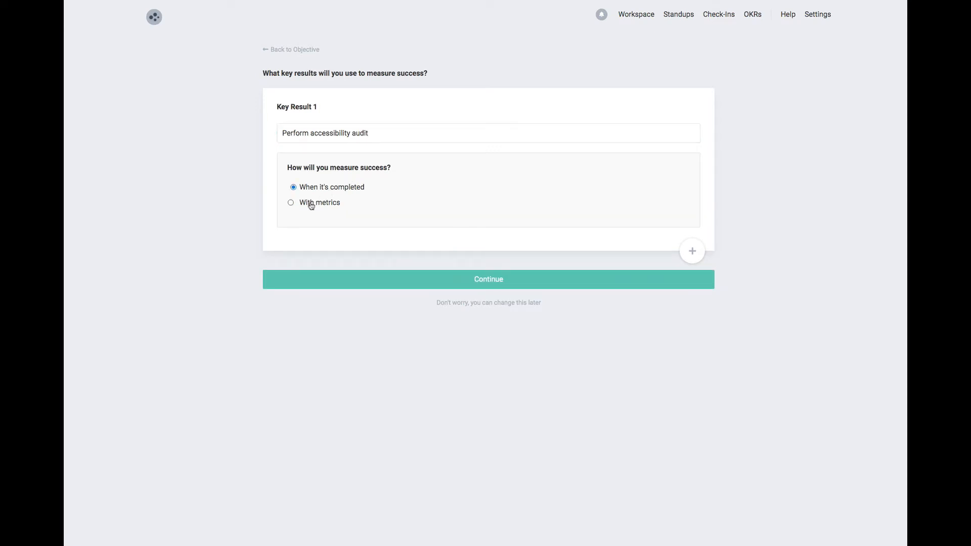
left_click(310, 205)
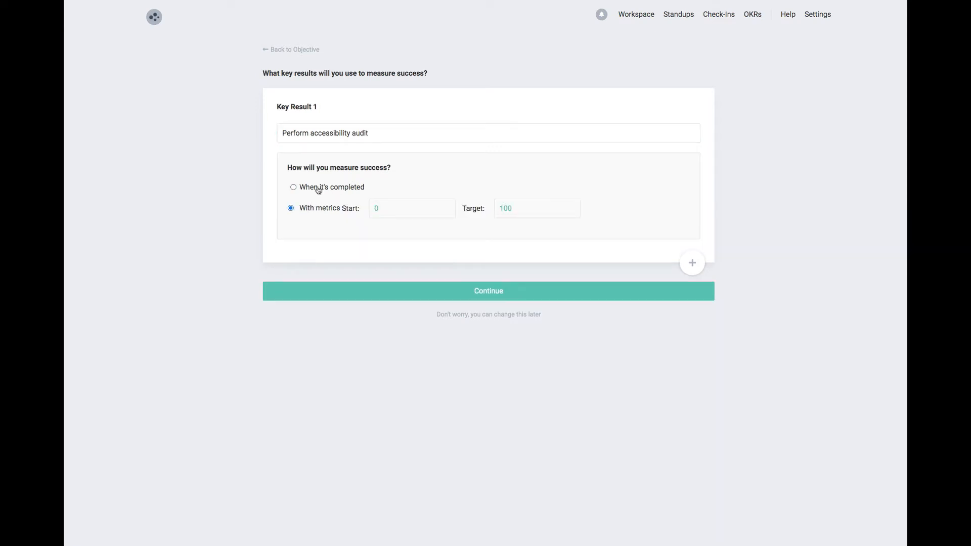
left_click(319, 189)
Step: Add a second key result, "Design new page structure", measured when it's completed
left_click(692, 253)
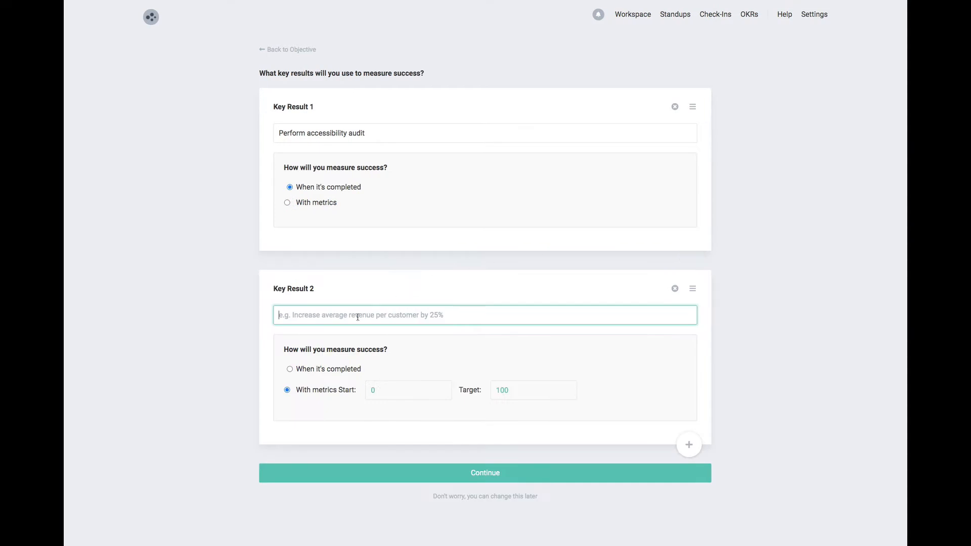
scroll(258, 345, "down", 2)
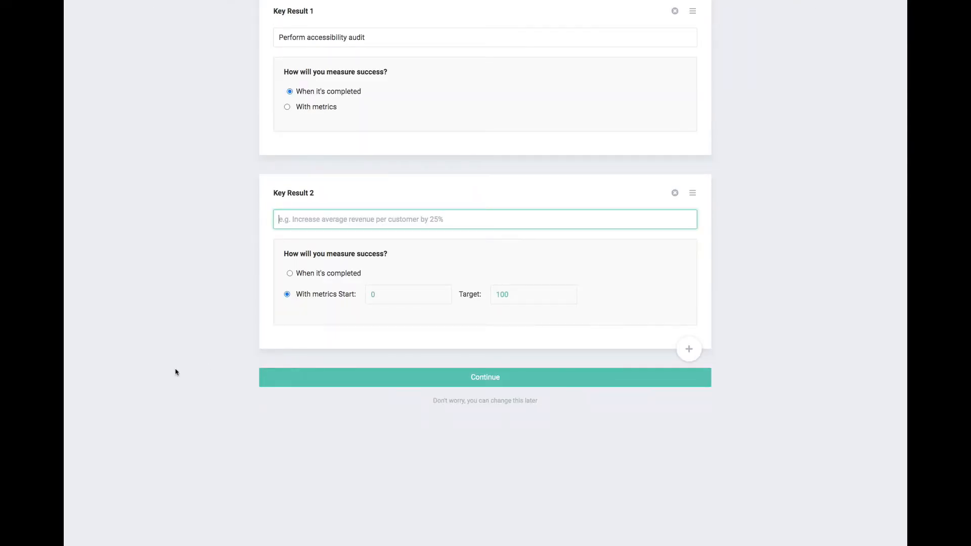
type("Design n")
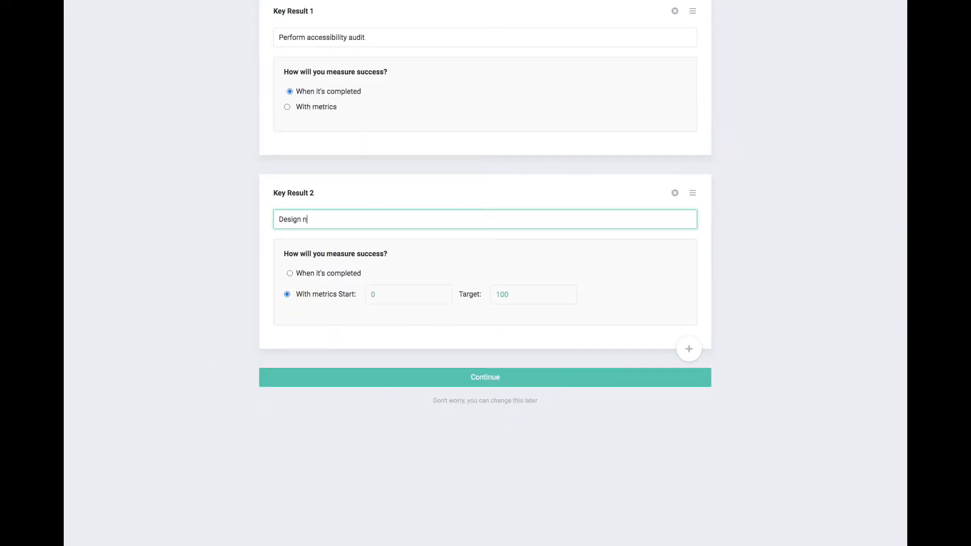
type("ew page strucut")
left_click(328, 276)
Step: Add a third key result, "User-test prototypes on 15", measured with metrics to a target of 14, and proceed to the objective type
left_click(690, 350)
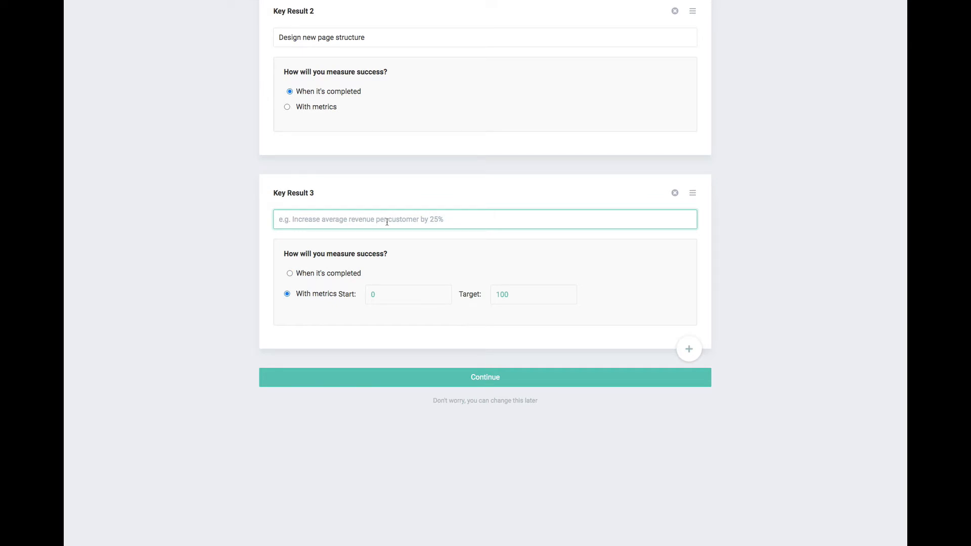
type("User-test prot")
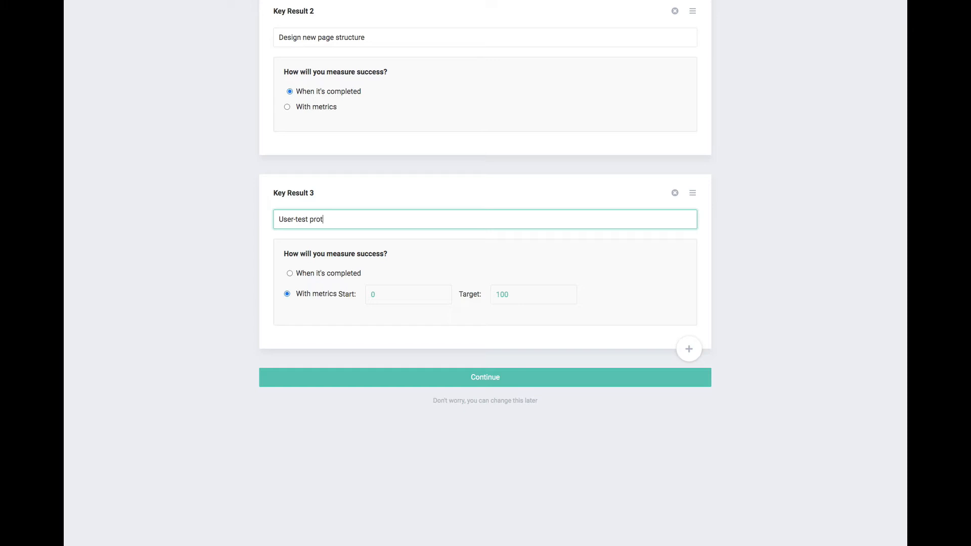
type("otypes on 15")
left_click(404, 298)
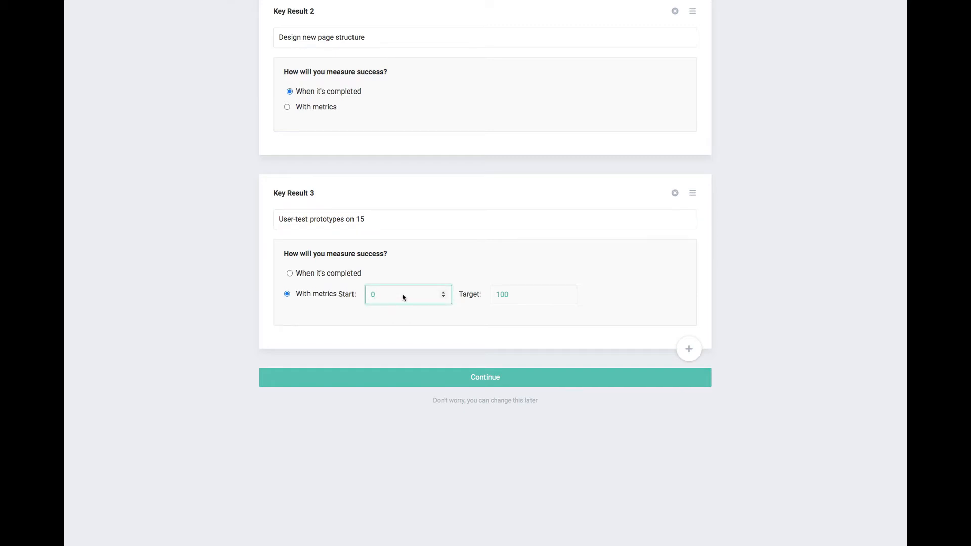
double_click(500, 299)
type("14")
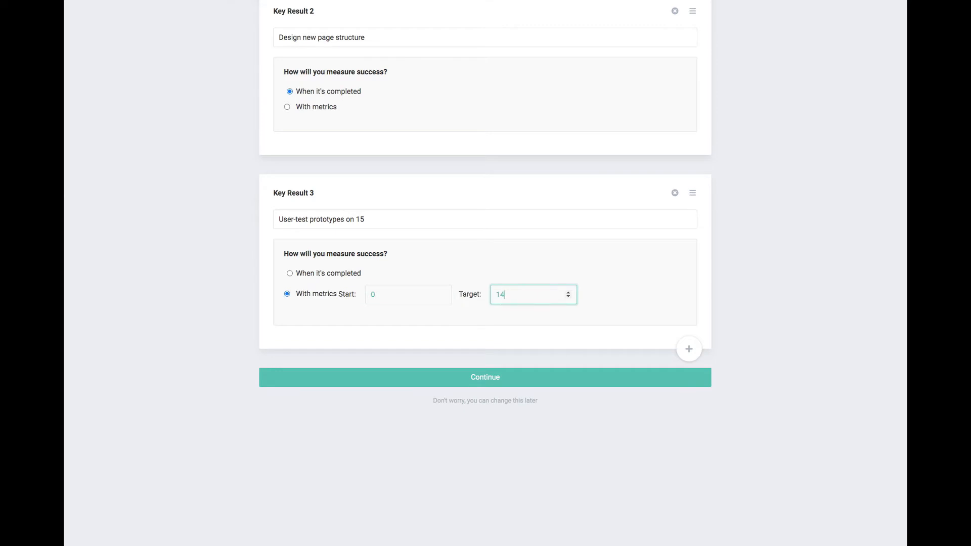
left_click(592, 383)
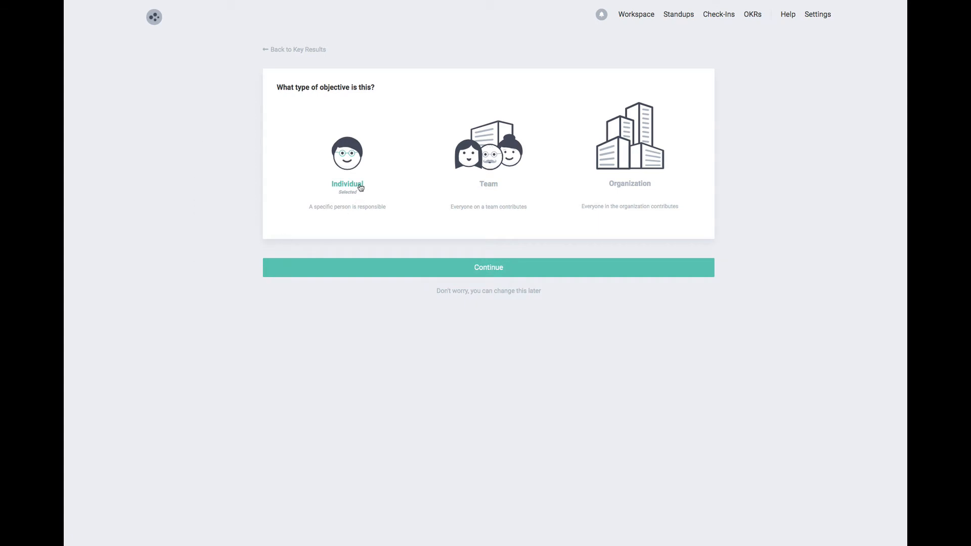
Step: Try the Team objective type with its list of teams, and the Organization type
left_click(481, 186)
left_click(424, 263)
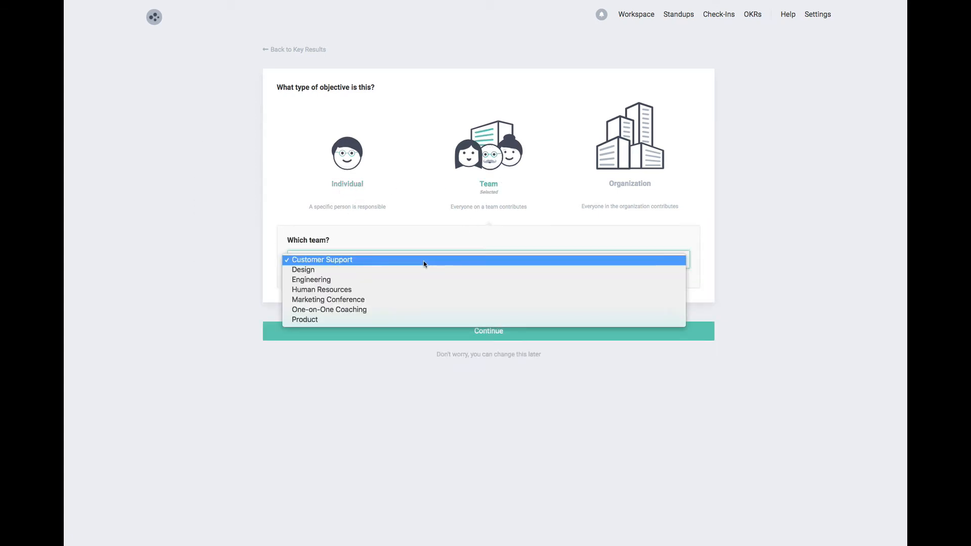
left_click(652, 155)
left_click(658, 153)
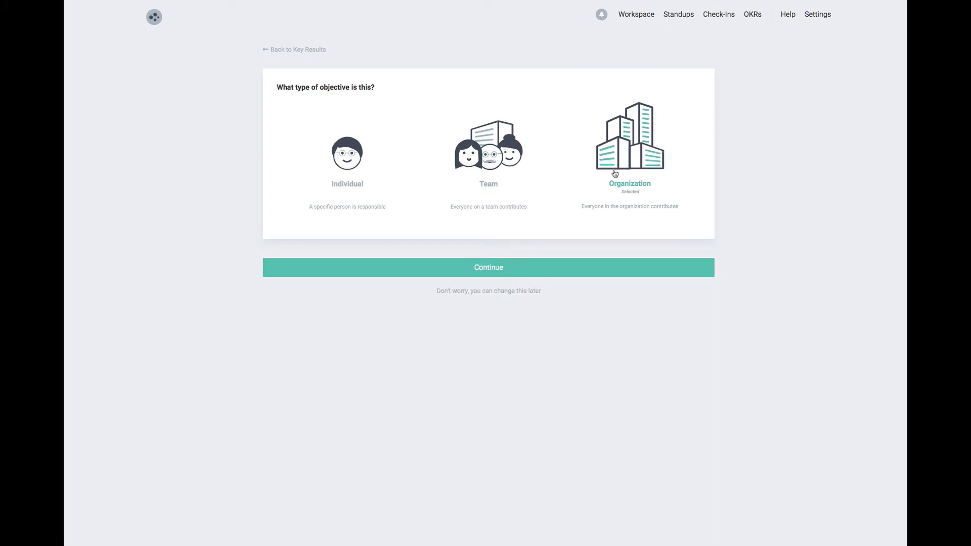
Step: Make it an Individual objective, keep the quarterly Q1 goal in fiscal year 2021, and save and publish it
left_click(358, 178)
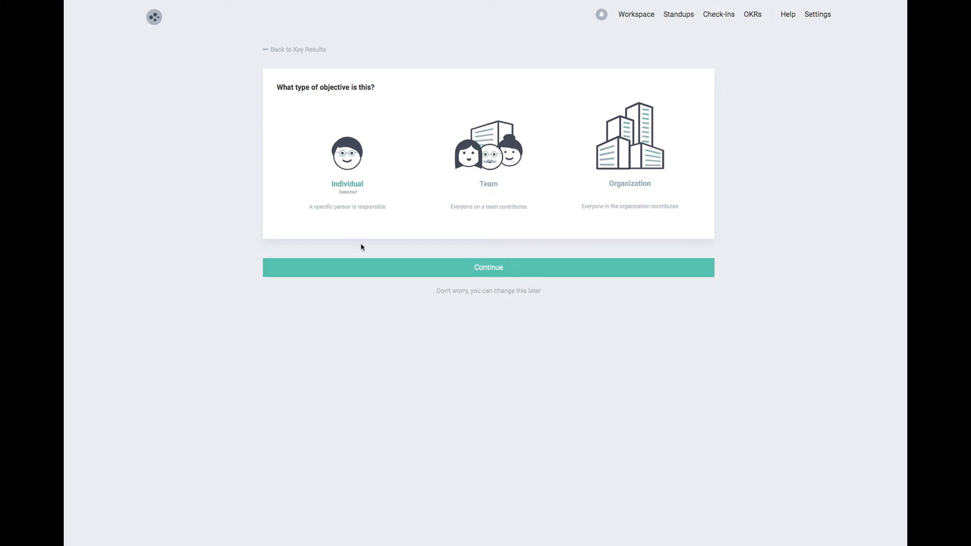
left_click(402, 266)
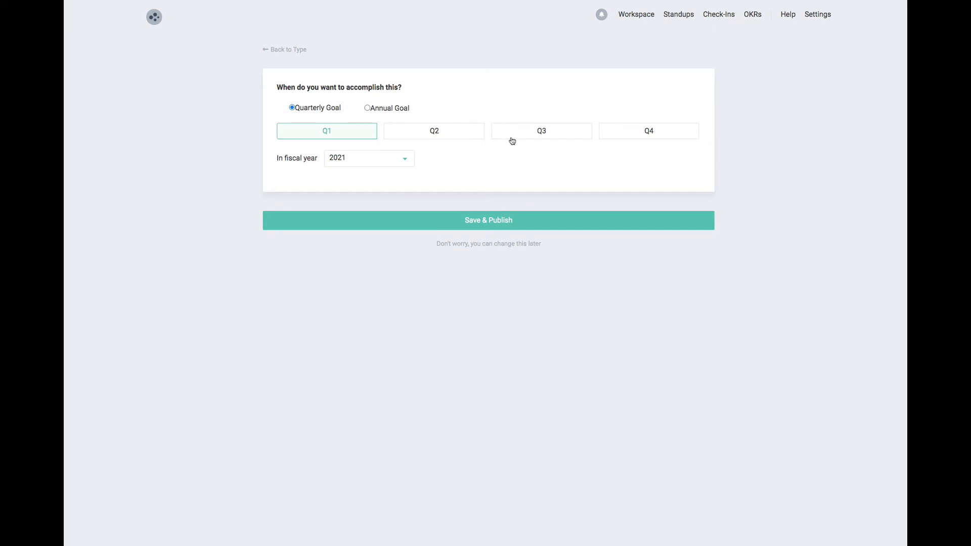
left_click(390, 163)
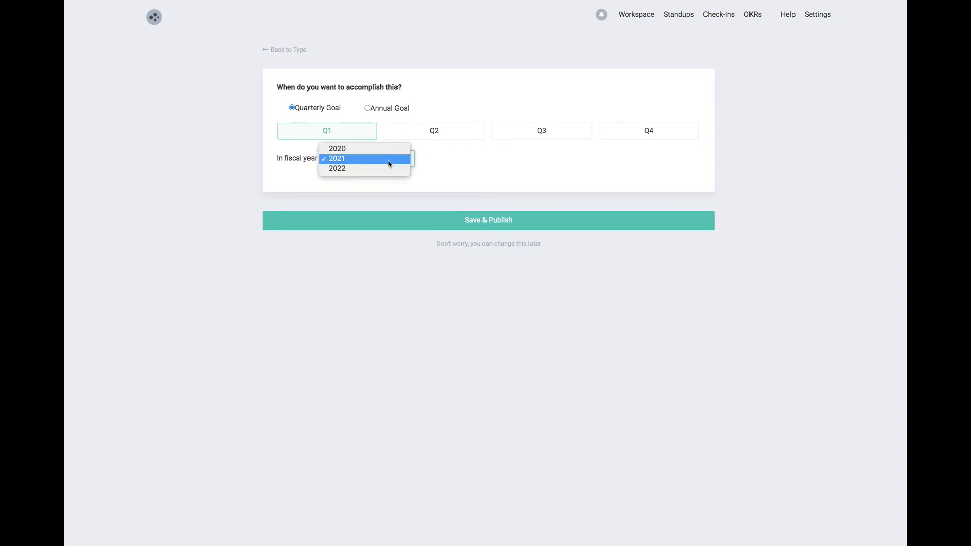
left_click(436, 160)
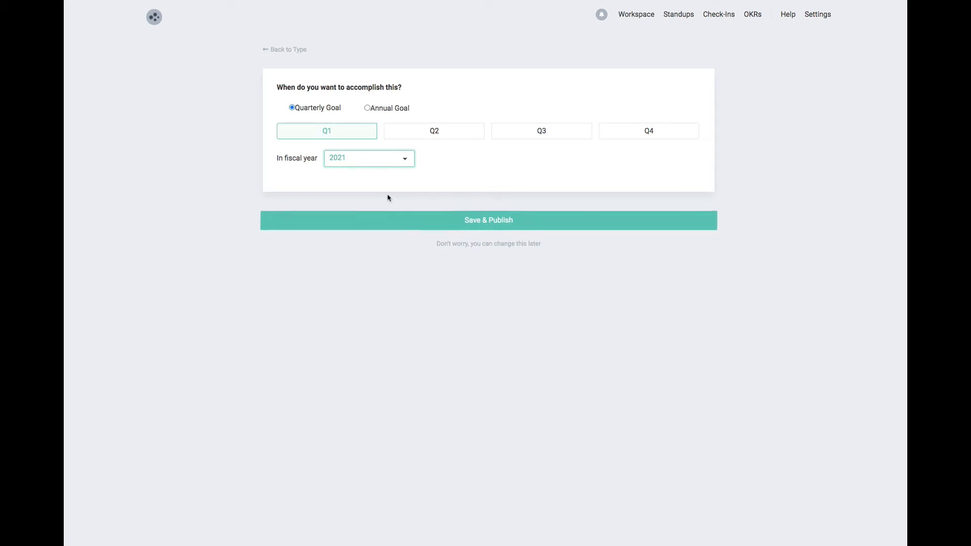
left_click(421, 220)
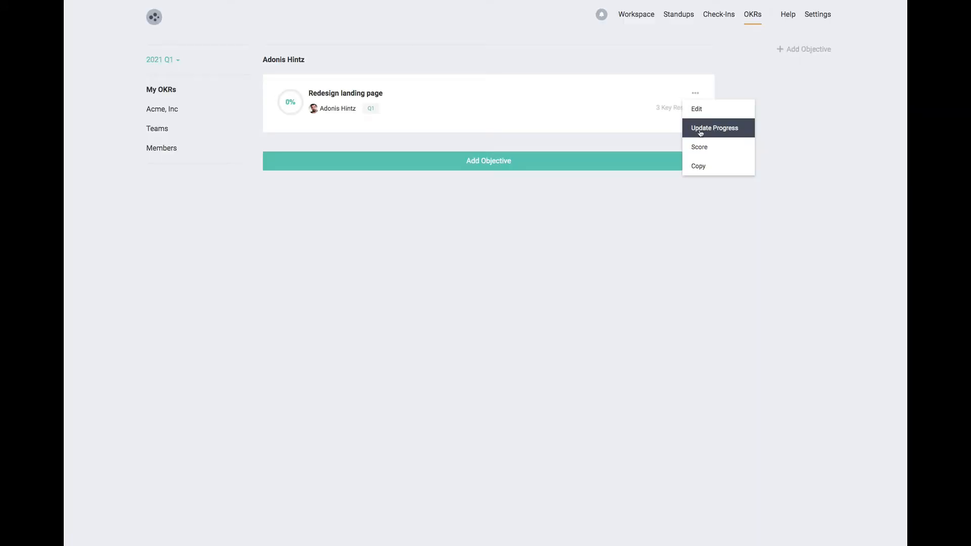
Step: Update the objective's progress by setting "Perform accessibility audit" and "Design new page structure" to In Progress, and publish it
left_click(703, 130)
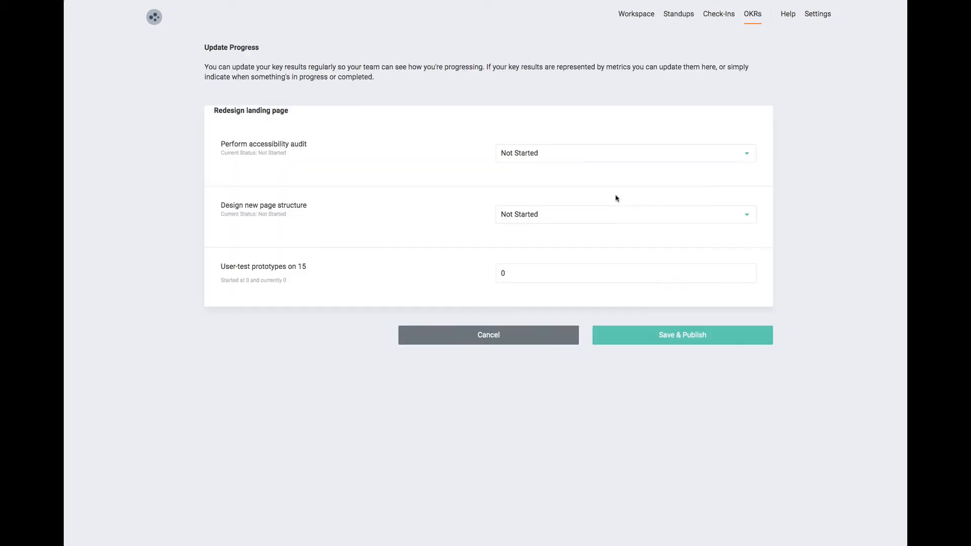
left_click(511, 155)
left_click(511, 164)
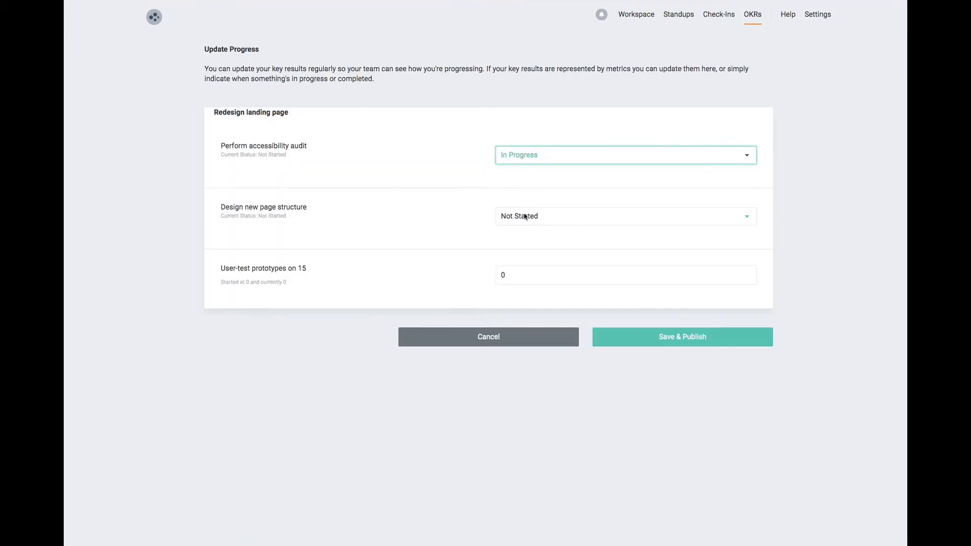
left_click(525, 217)
left_click(524, 230)
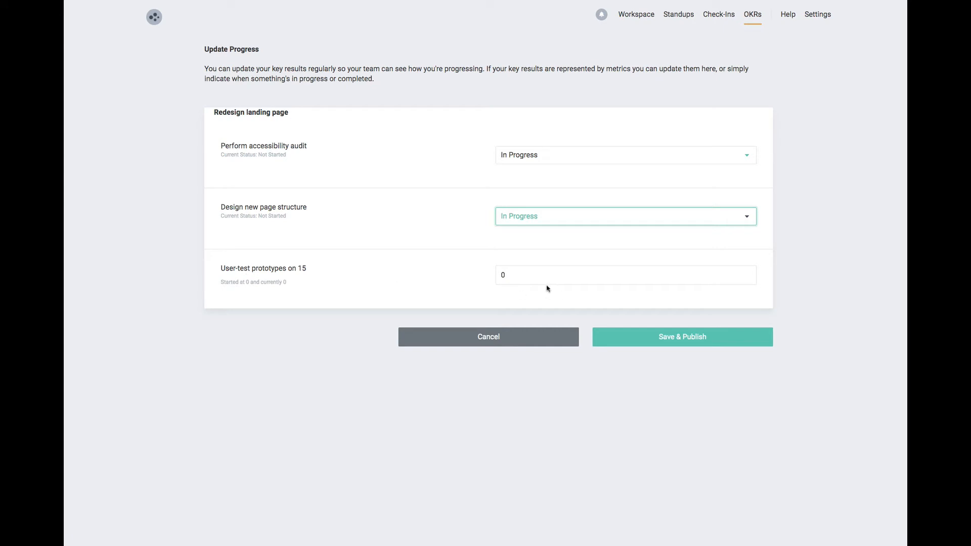
left_click(662, 342)
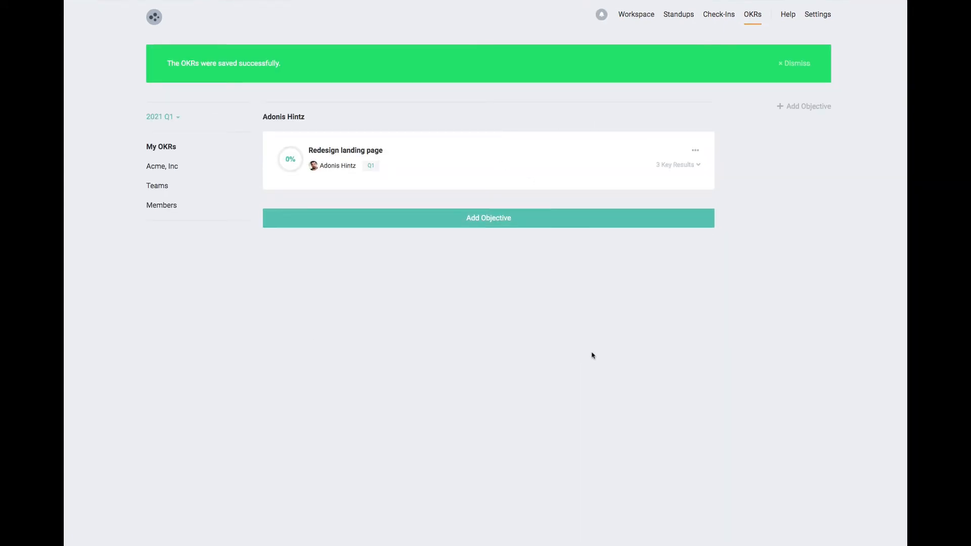
Step: Update the progress of the "User-test prototypes on 15" key result to 5 and publish it
left_click(696, 150)
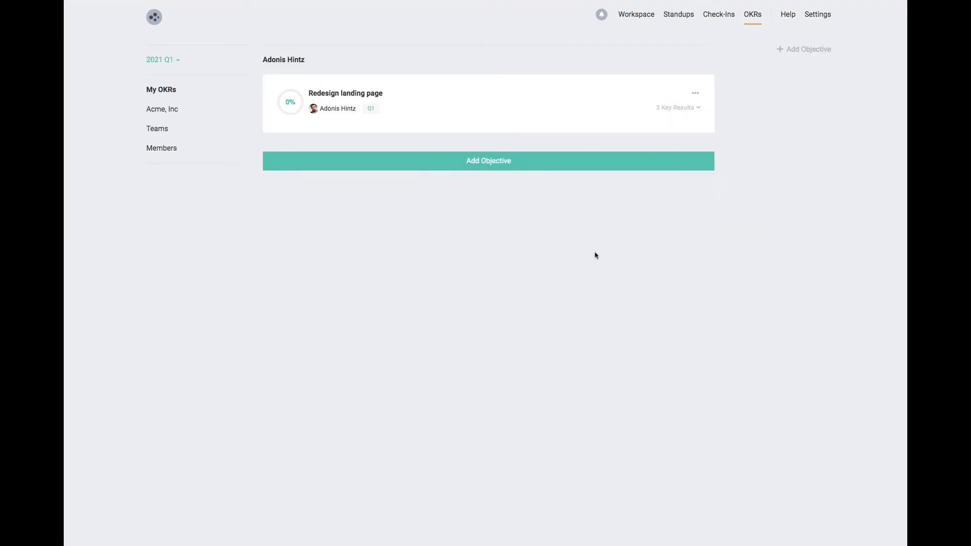
left_click(696, 94)
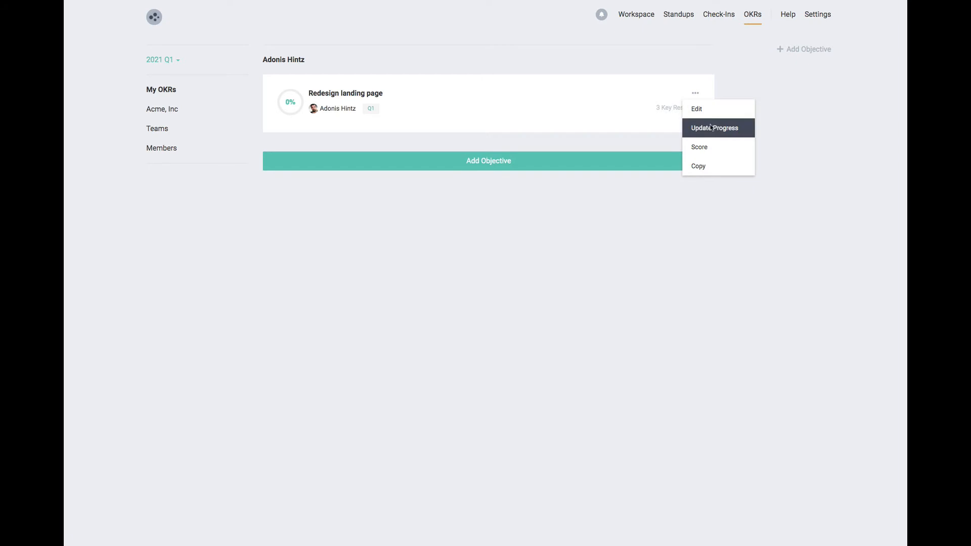
left_click(714, 128)
left_click(518, 276)
double_click(519, 276)
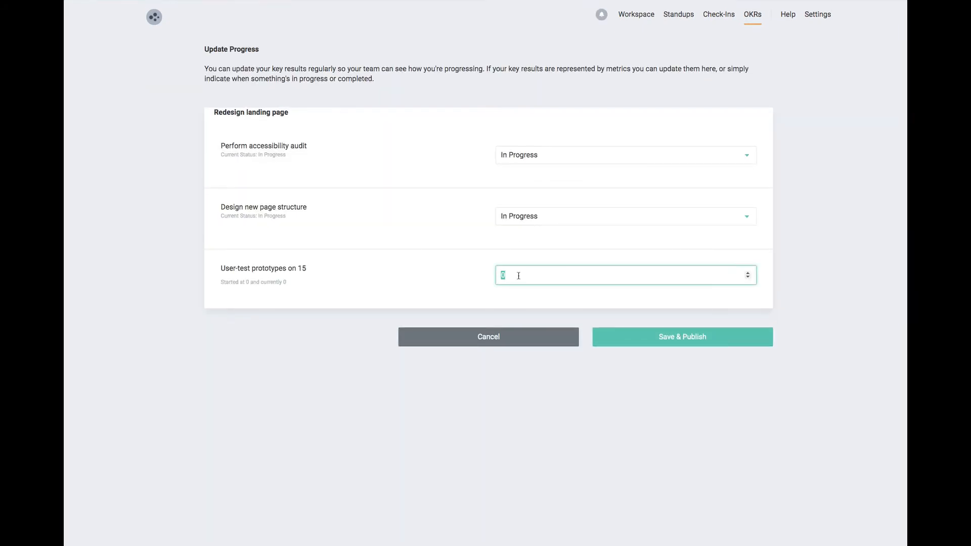
type("5")
left_click(691, 336)
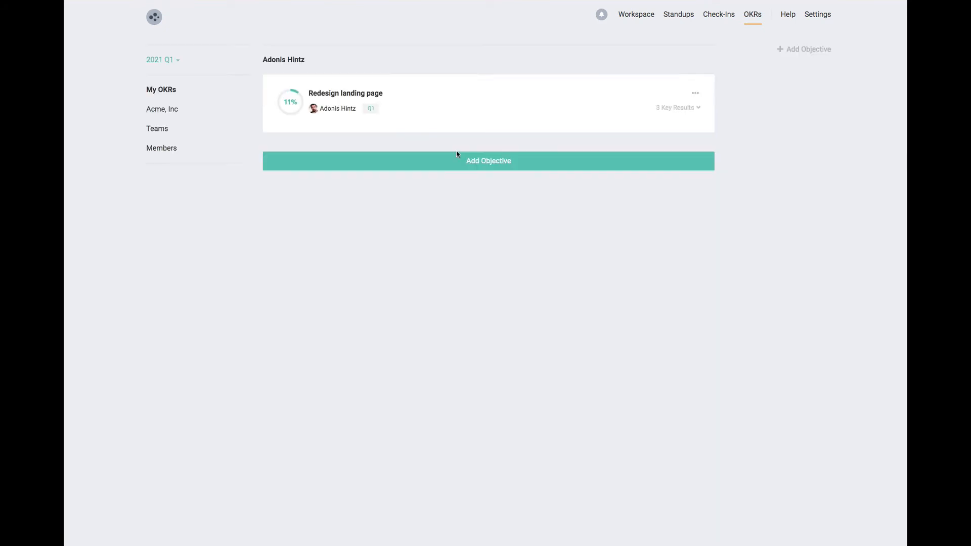
Step: Expand the objective's key results and post the comment "Lorem ipsum" on "Perform accessibility audit"
left_click(692, 114)
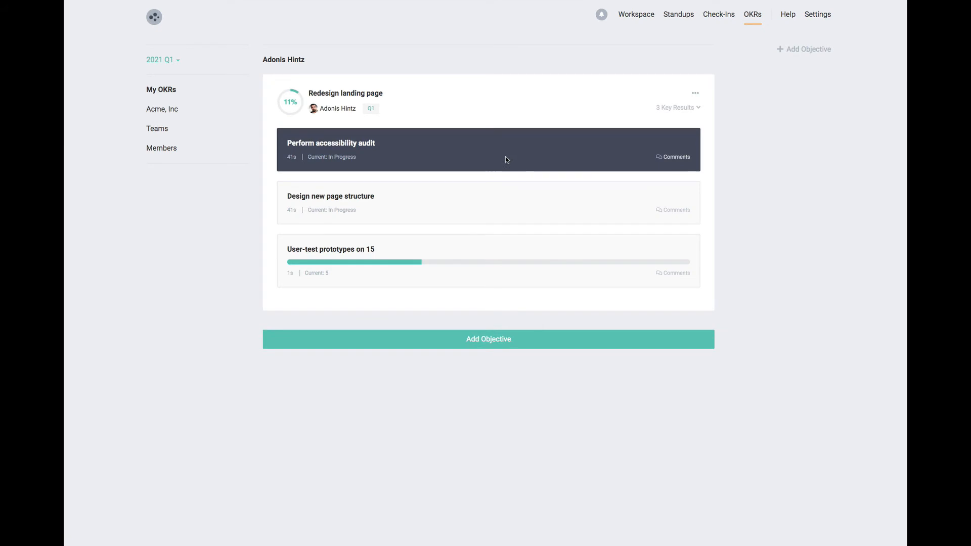
left_click(681, 162)
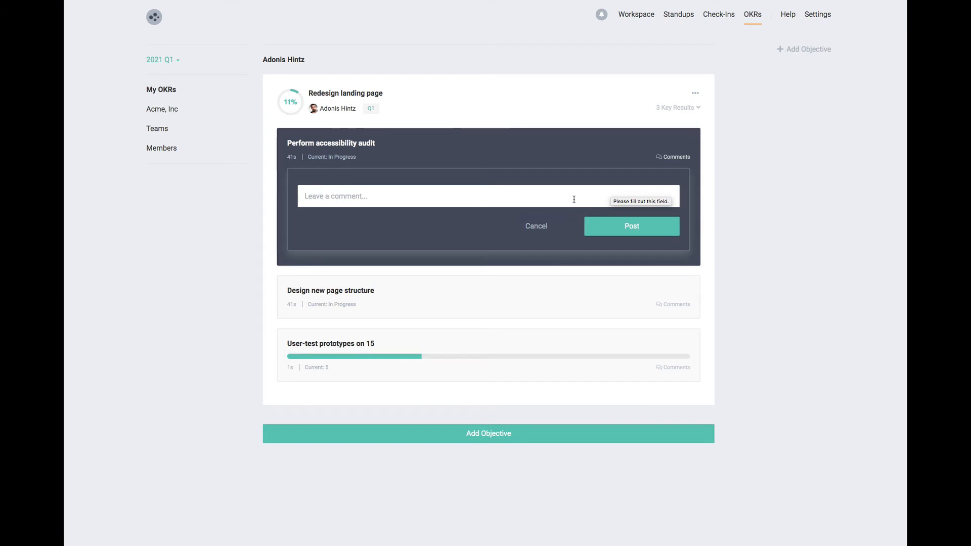
type("Lorem ipsum")
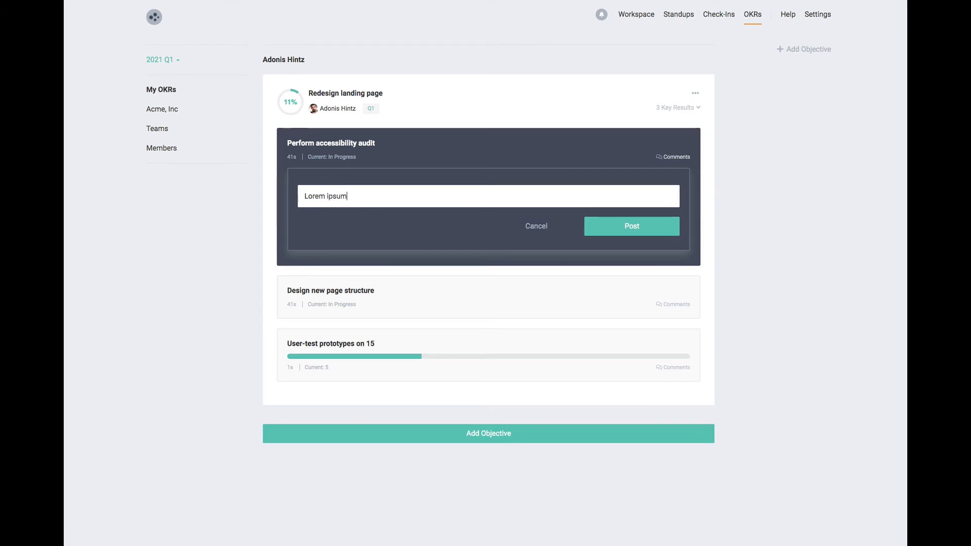
left_click(670, 230)
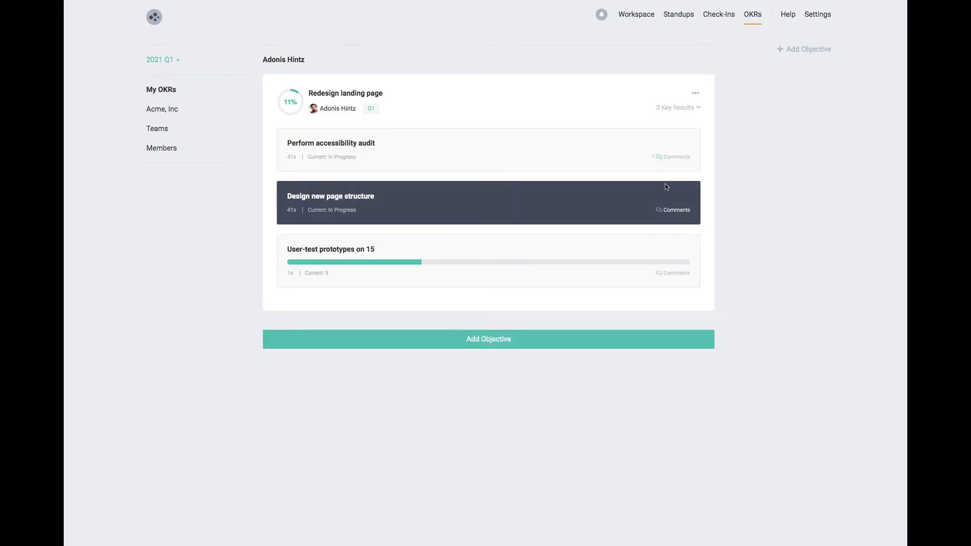
Step: Open the comments on the "Perform accessibility audit" key result to review them, and close the comment box
left_click(658, 159)
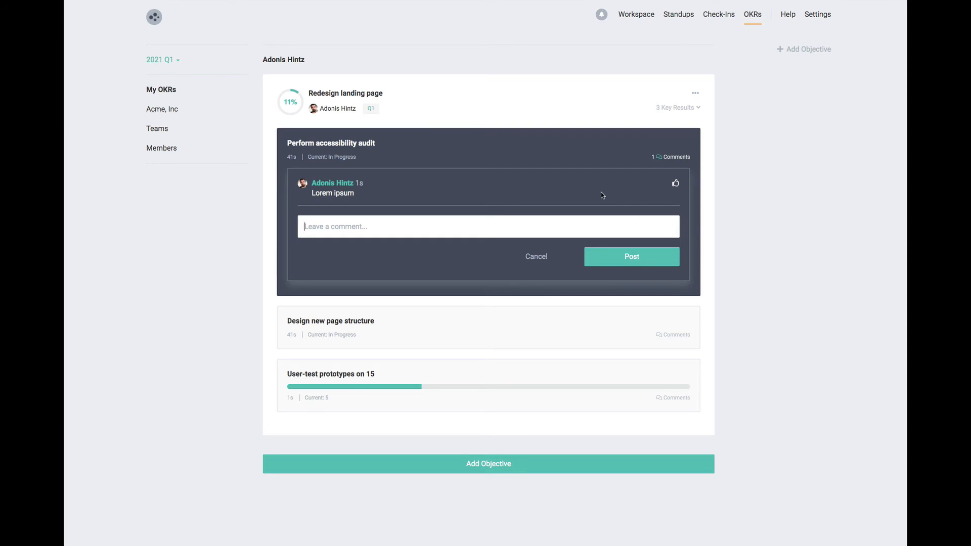
left_click(534, 260)
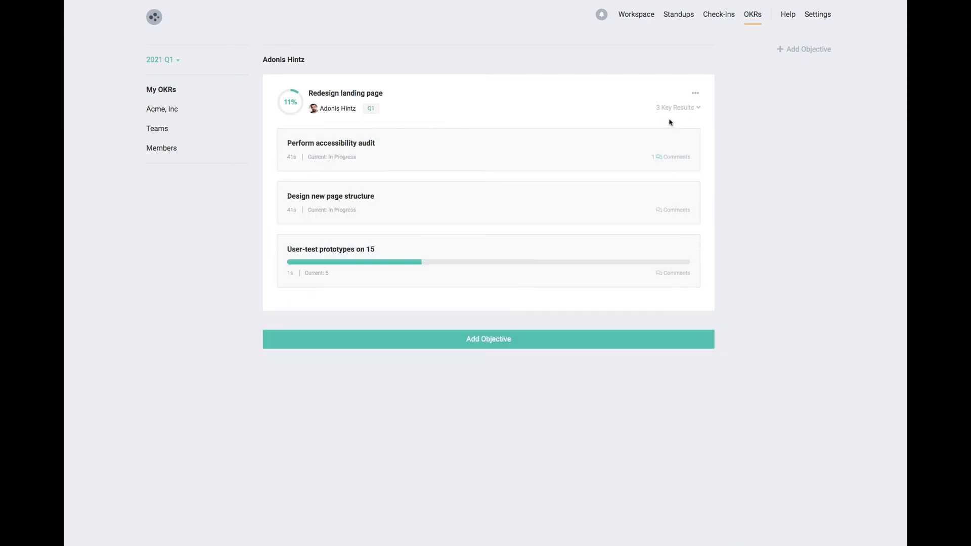
Step: Start a progress update for the "Redesign landing page" objective and set "User-test prototypes on 15" to 14
left_click(694, 94)
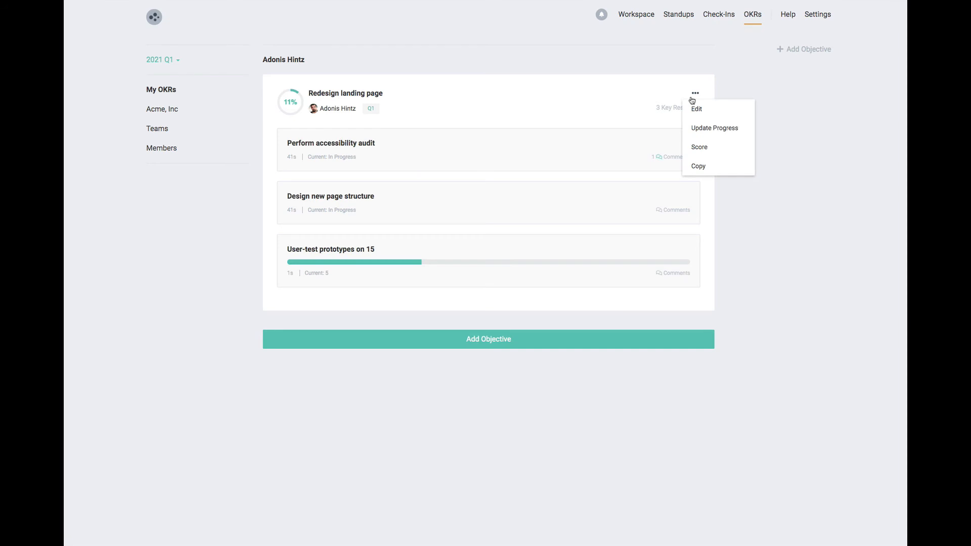
left_click(701, 135)
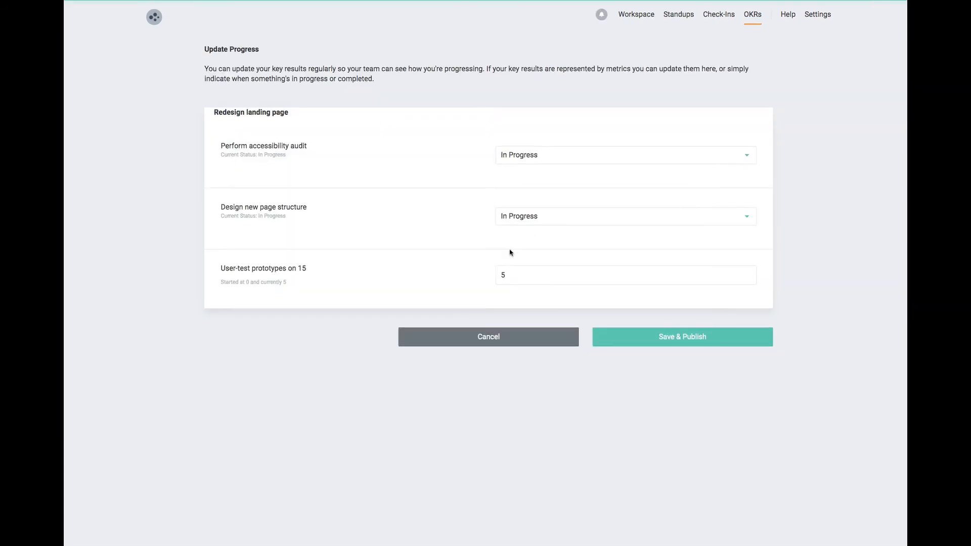
left_click(513, 272)
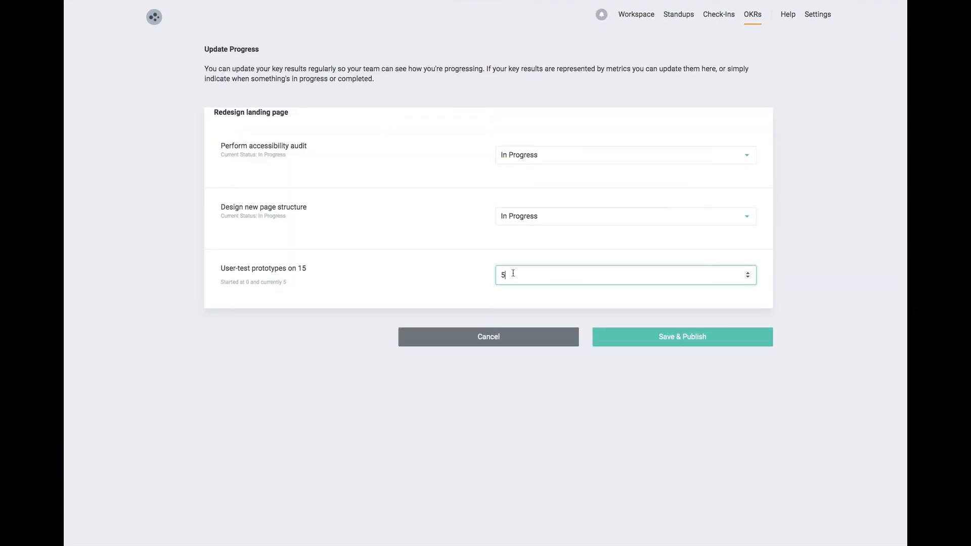
key("BackSpace")
Step: Set "Perform accessibility audit" and "Design new page structure" to Completed and publish the progress update
left_click(566, 155)
left_click(521, 165)
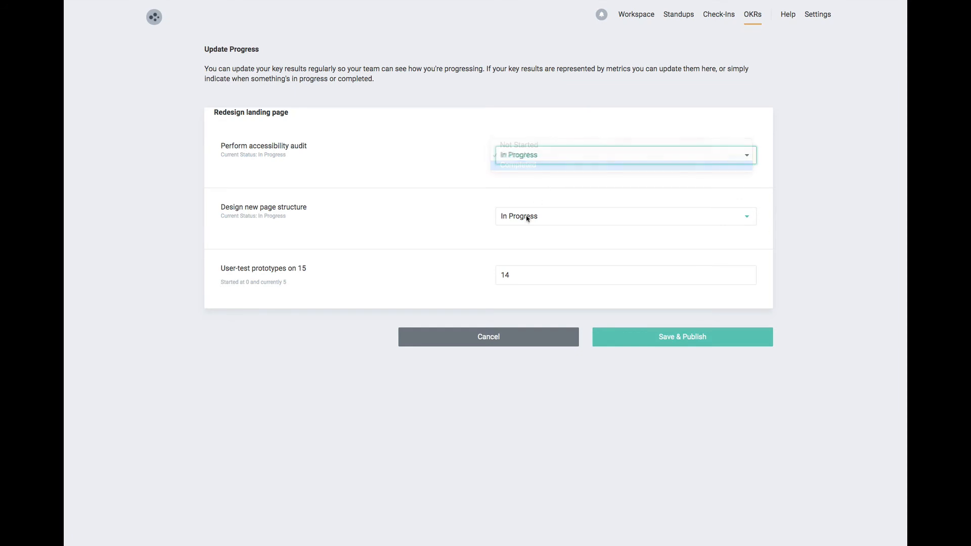
left_click(526, 218)
left_click(525, 226)
left_click(658, 345)
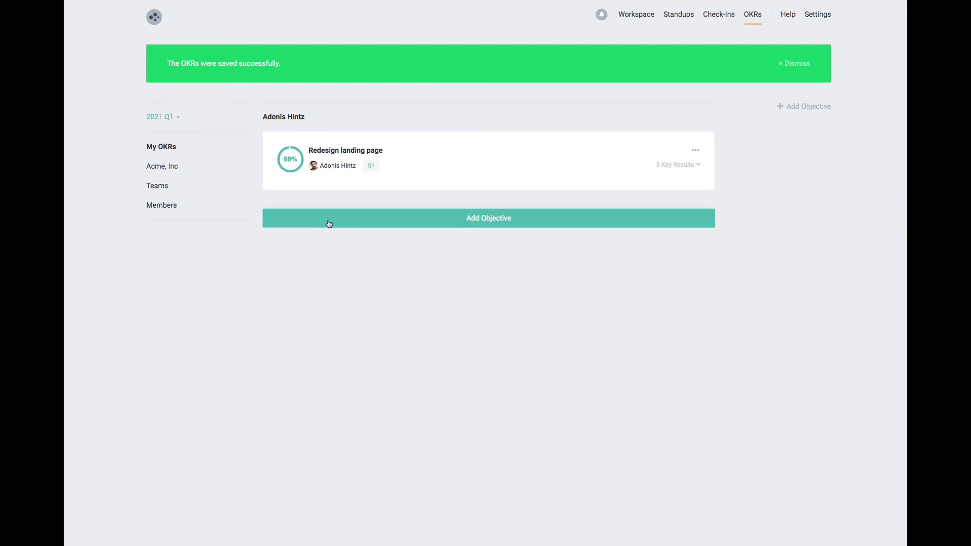
Step: Score the objective's key results 9 for the accessibility audit, 10 for the page structure and 9 for the prototype tests, and publish the scores
left_click(696, 150)
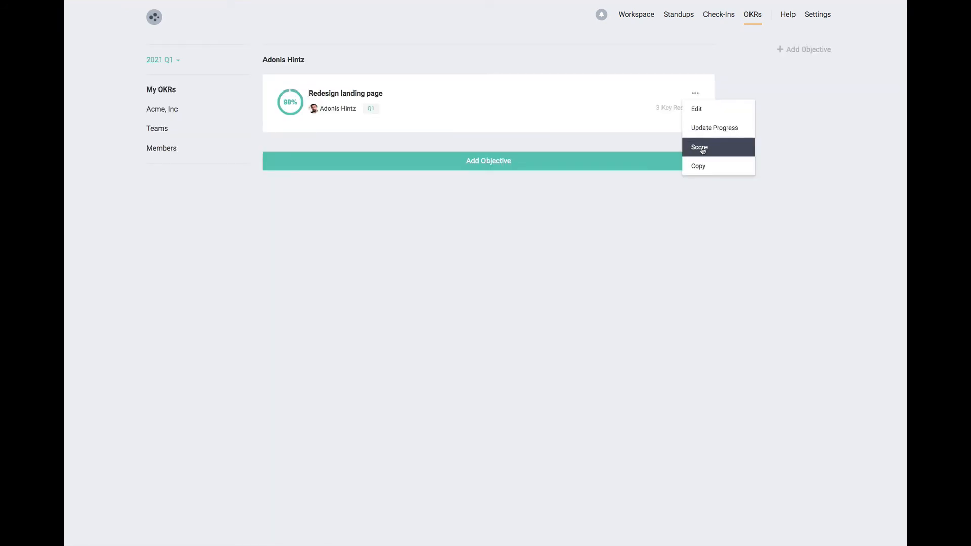
left_click(702, 150)
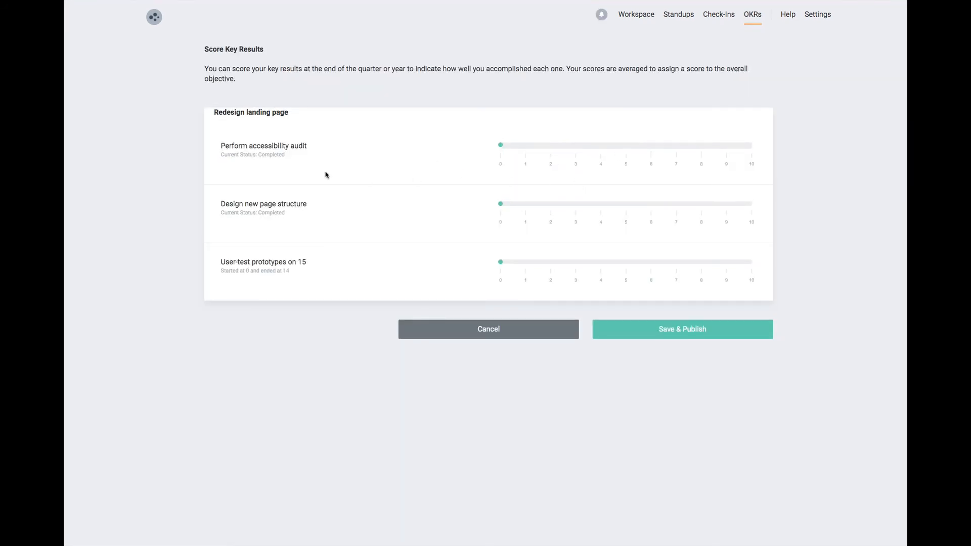
left_click(724, 153)
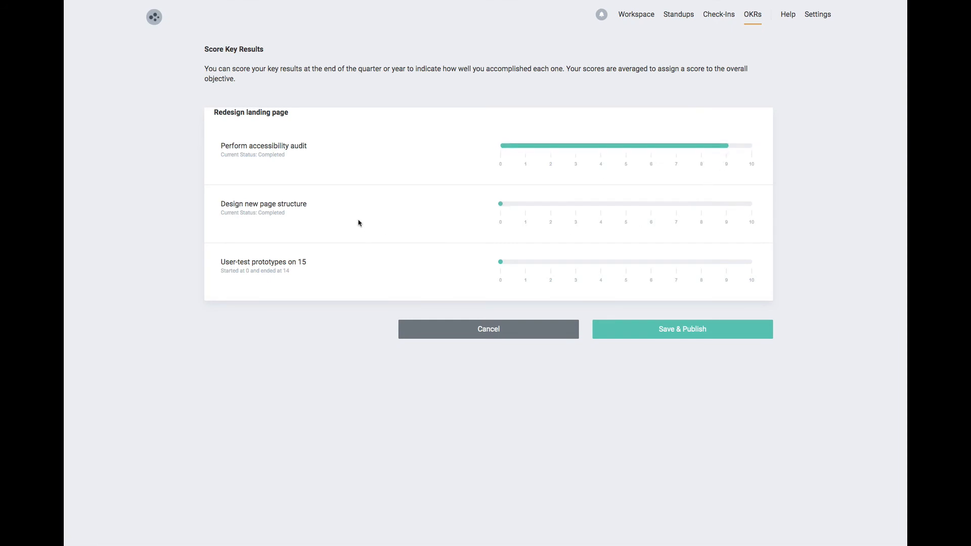
left_click(747, 211)
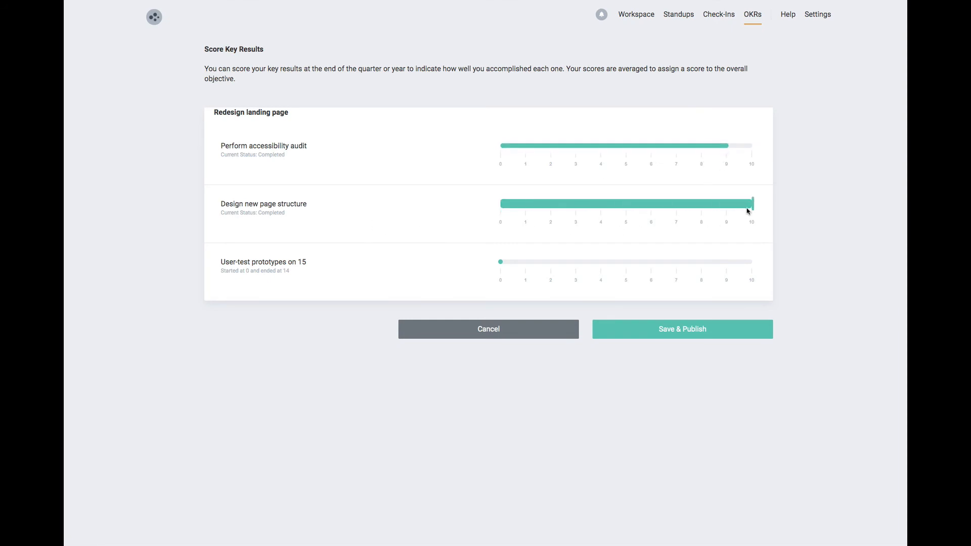
triple_click(286, 272)
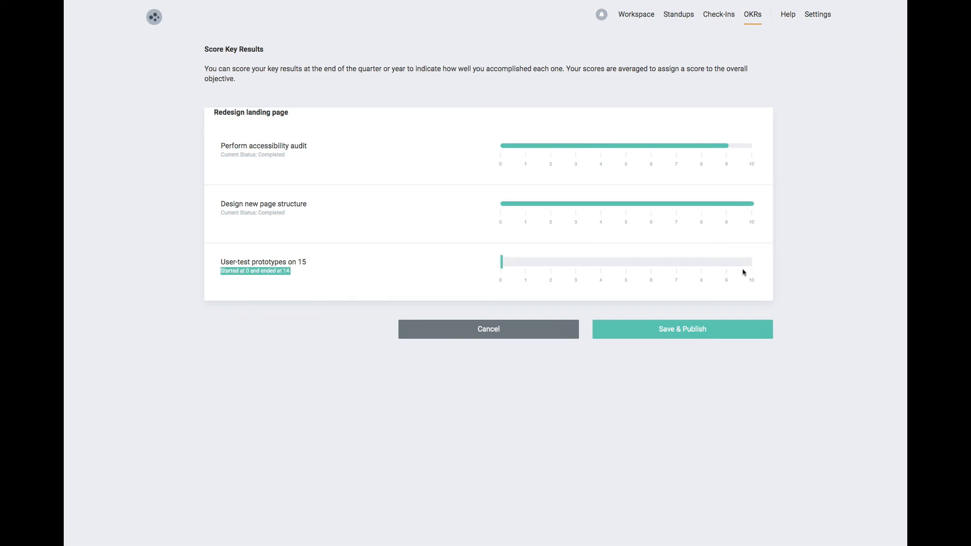
left_click(304, 269)
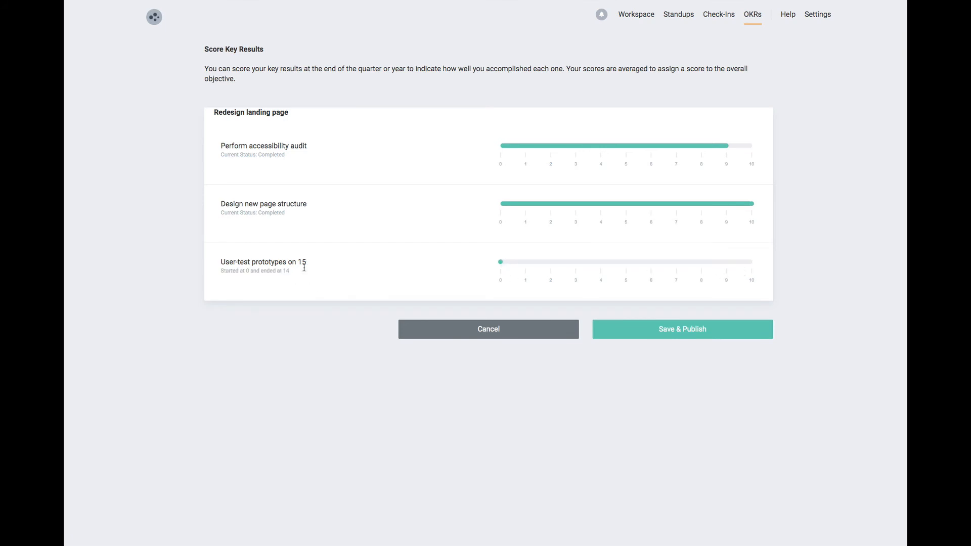
left_click(728, 263)
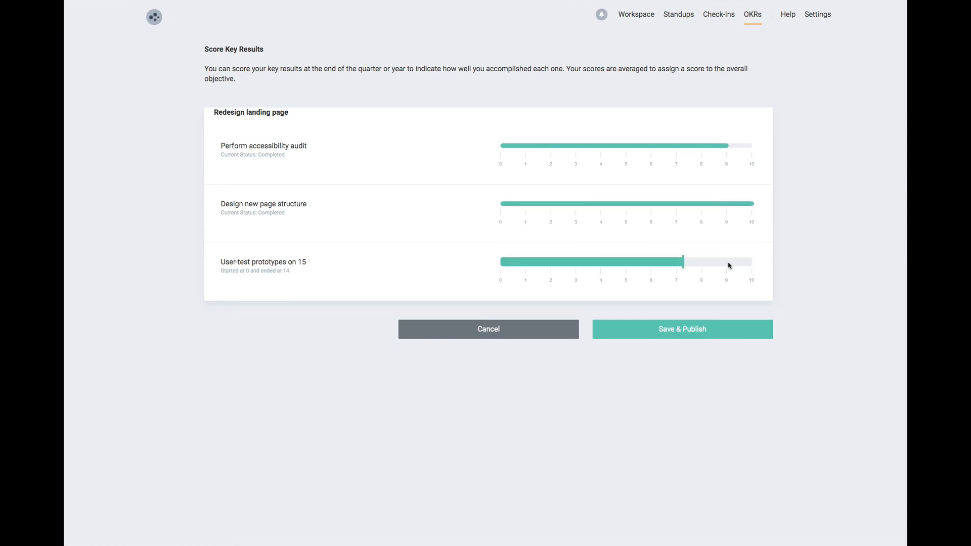
left_click(719, 329)
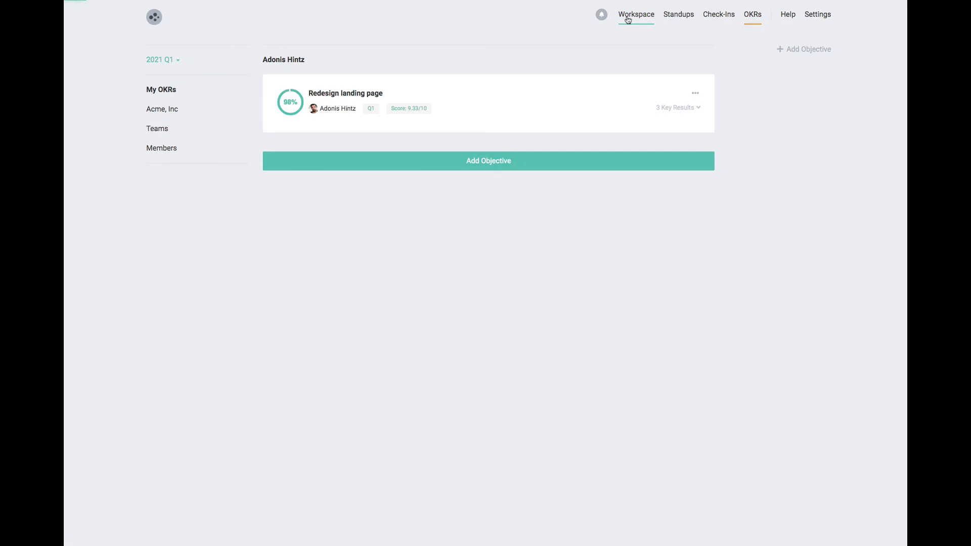
Step: In the workspace, try Tuesday and Wednesday as extra recurrence days for the "Update Redesign OKR" plan, remove them again and save
left_click(628, 16)
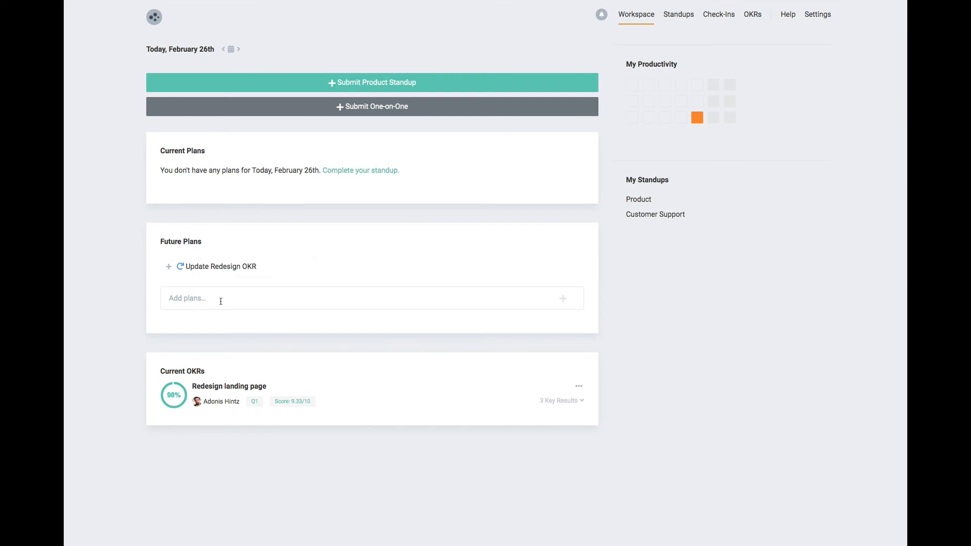
mouse_move(224, 267)
left_click(560, 266)
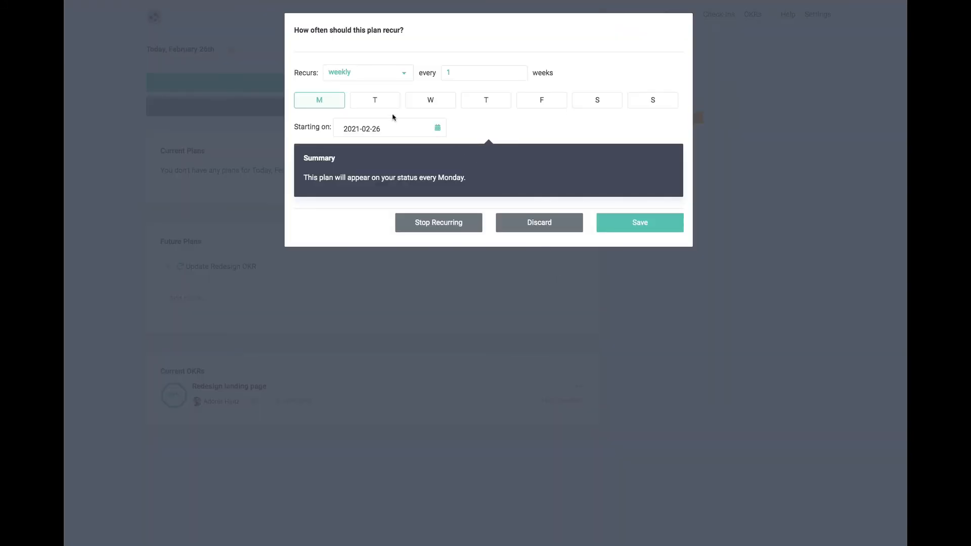
left_click(373, 103)
left_click(433, 103)
left_click(437, 103)
left_click(378, 102)
left_click(640, 223)
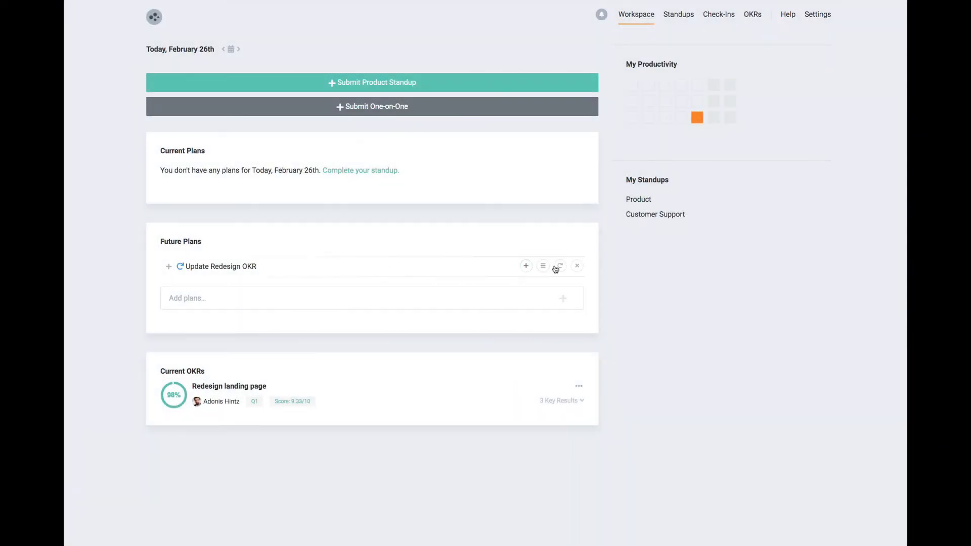
Step: Check the recurrence settings of the "Update Redesign OKR" future plan again and save them as they are
left_click(557, 268)
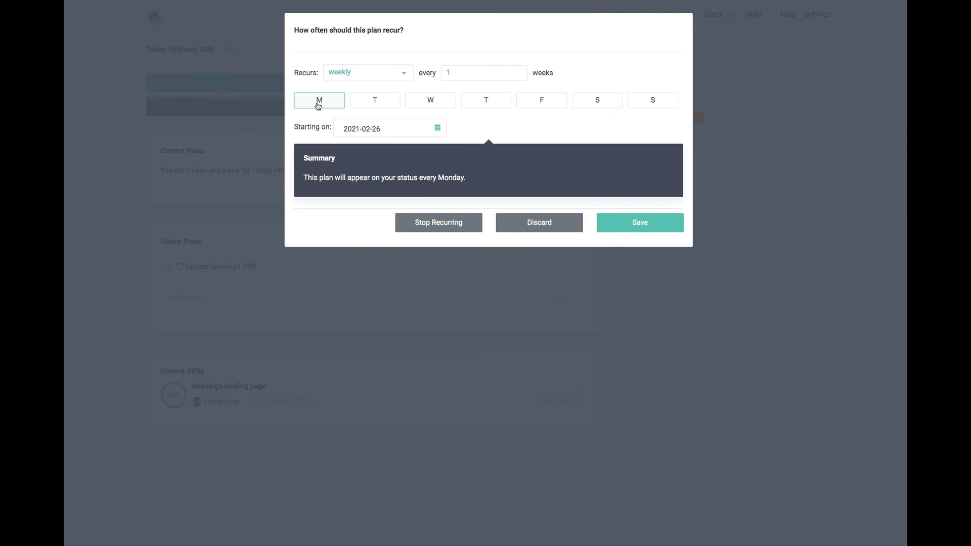
left_click(636, 229)
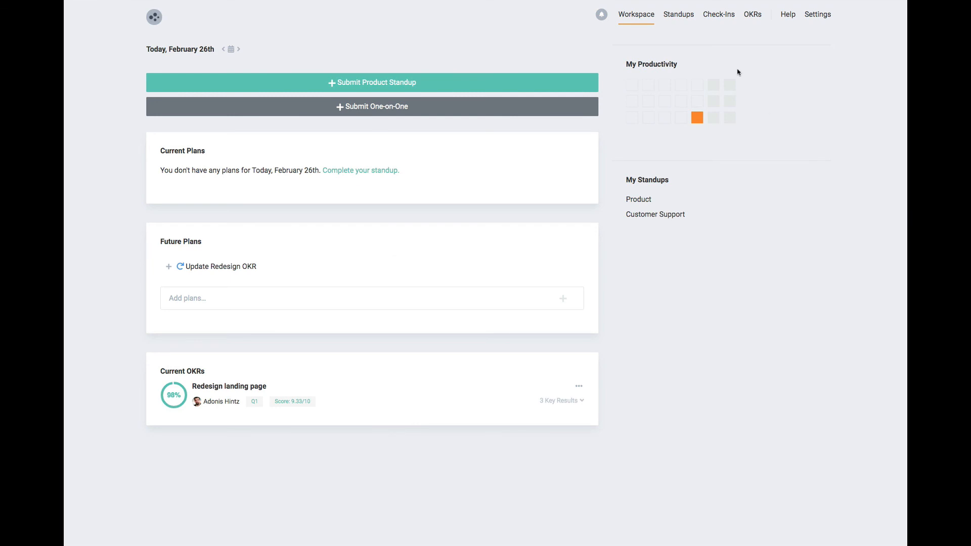
Step: Return to the OKRs page
left_click(752, 18)
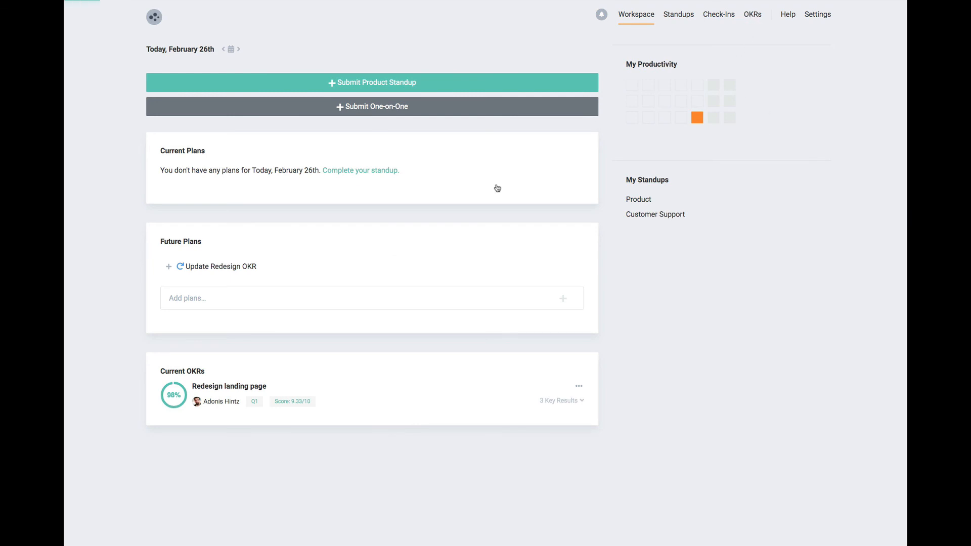